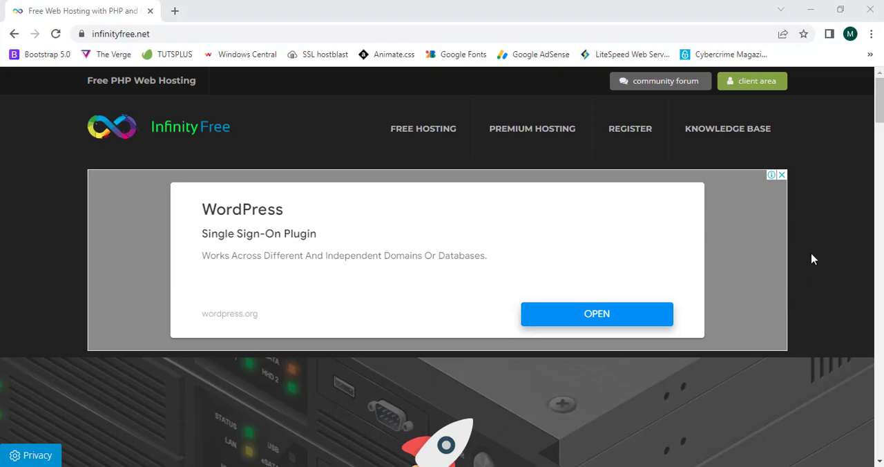
- Go to the InfinityFree client area and open the hosting account for toolsmaster.lovestoblog.com
scroll(871, 153, "down", 5)
left_click_drag(878, 138, 879, 116)
scroll(511, 122, "down", 5)
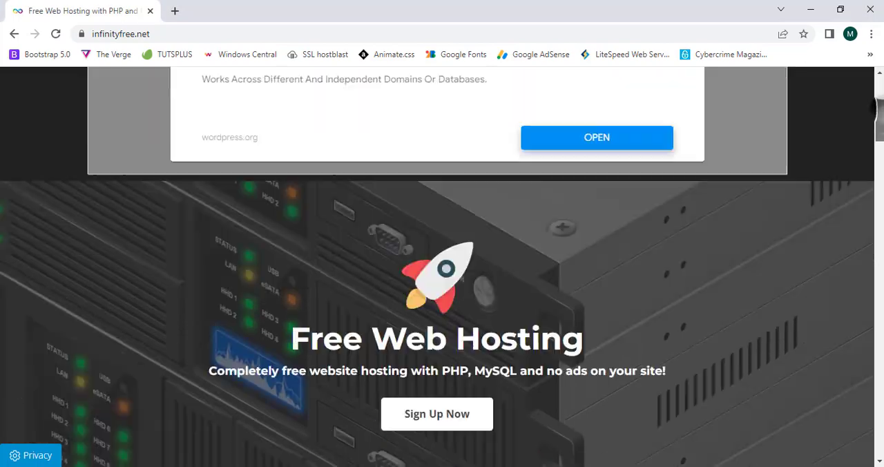
scroll(442, 267, "up", 5)
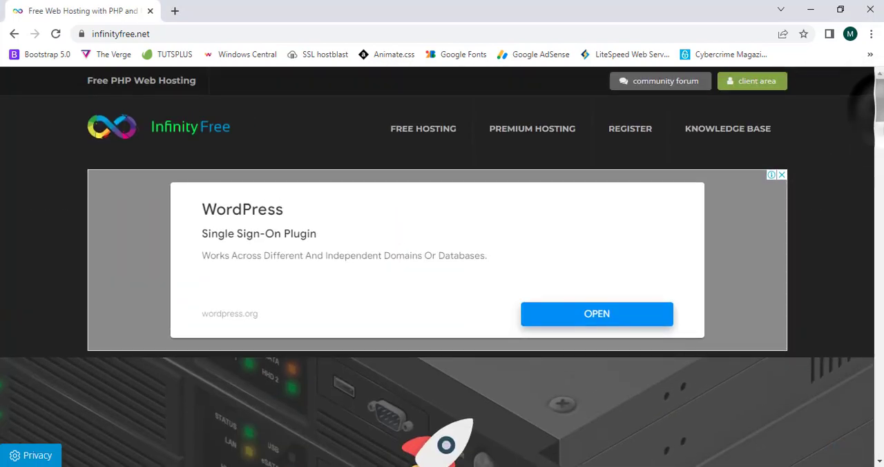
left_click(766, 88)
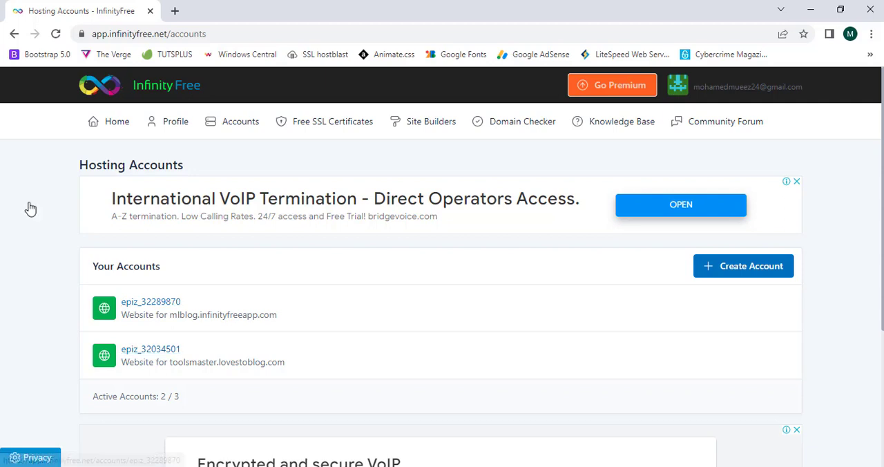
left_click(141, 350)
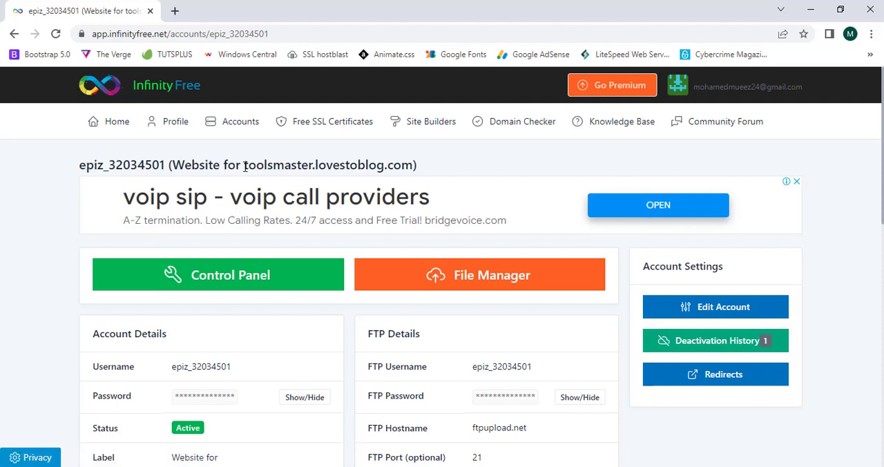
- Open toolsmaster.lovestoblog.com in a new tab and check its connection security information
left_click_drag(244, 166, 487, 7)
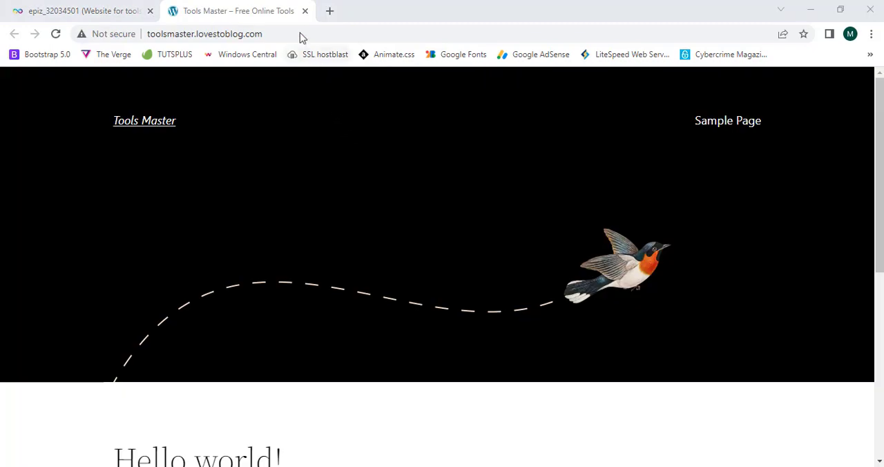
left_click_drag(299, 33, 195, 34)
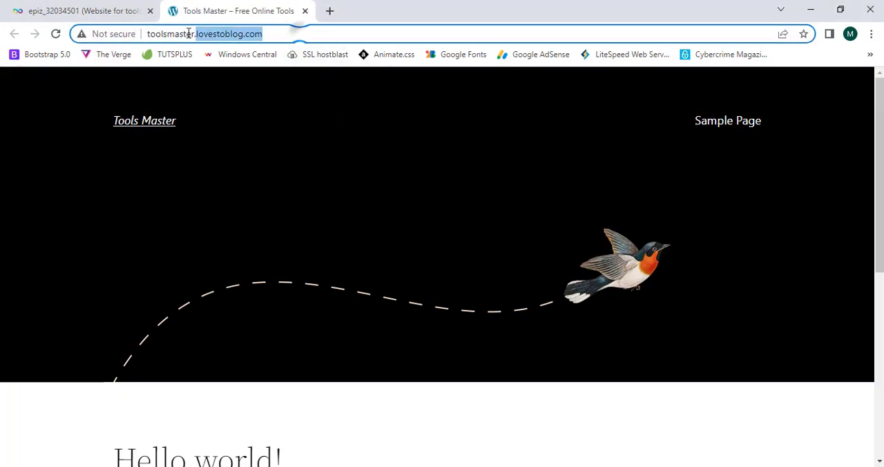
left_click(242, 127)
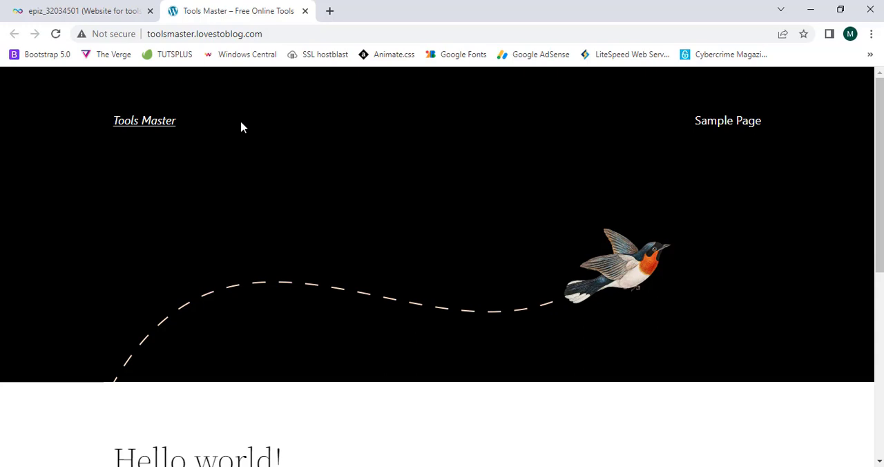
left_click(103, 40)
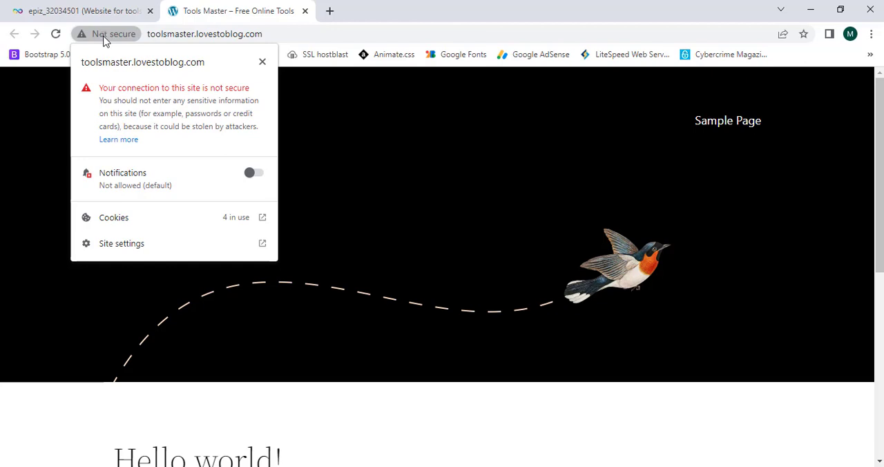
left_click(104, 40)
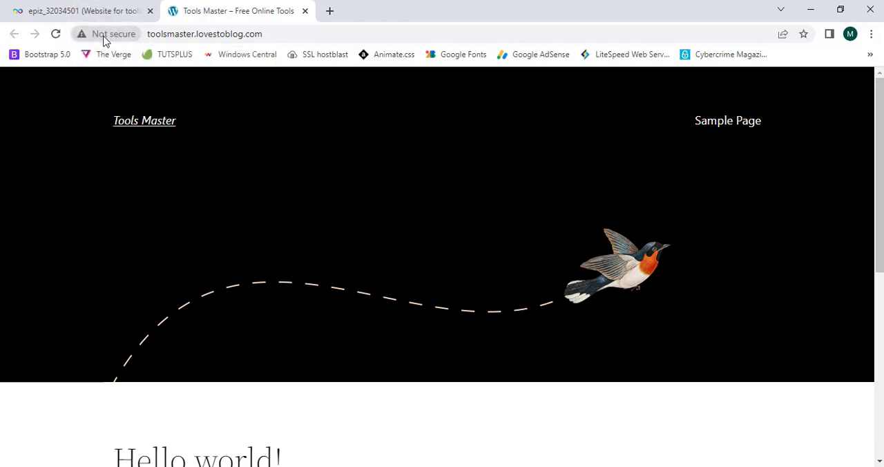
- Return to the hosting account page, open the free SSL certificates list and start a new SSL certificate
left_click(100, 12)
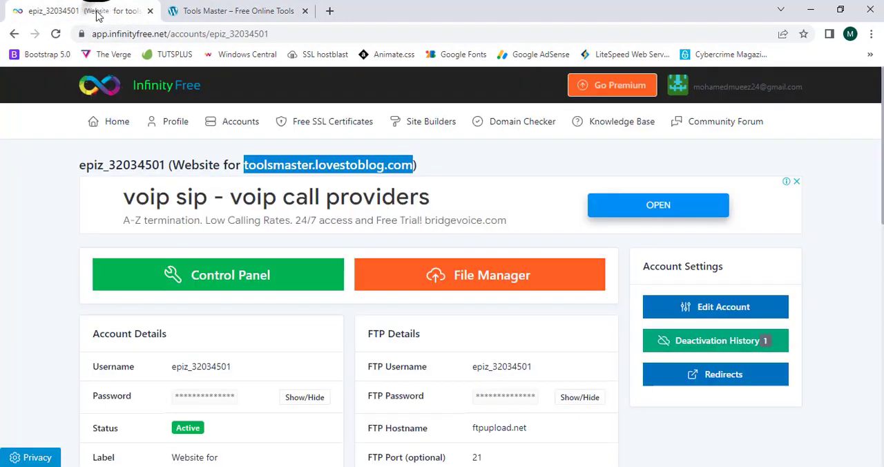
left_click(14, 166)
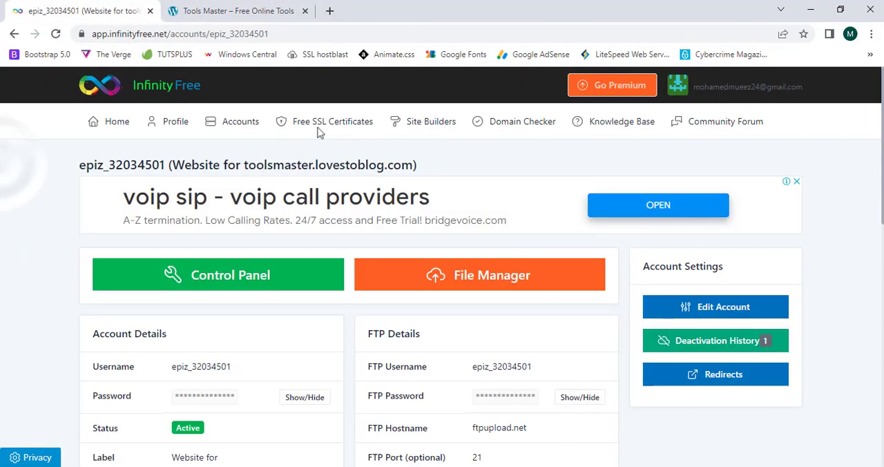
left_click(339, 131)
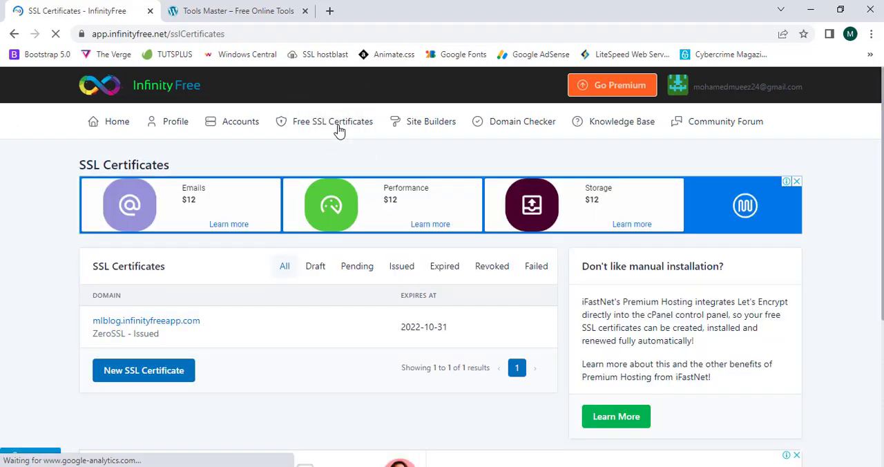
scroll(338, 132, "down", 2)
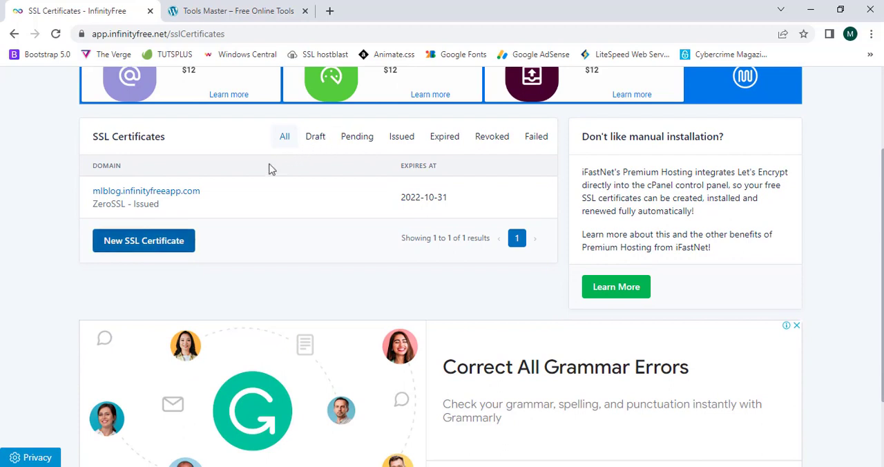
left_click(124, 252)
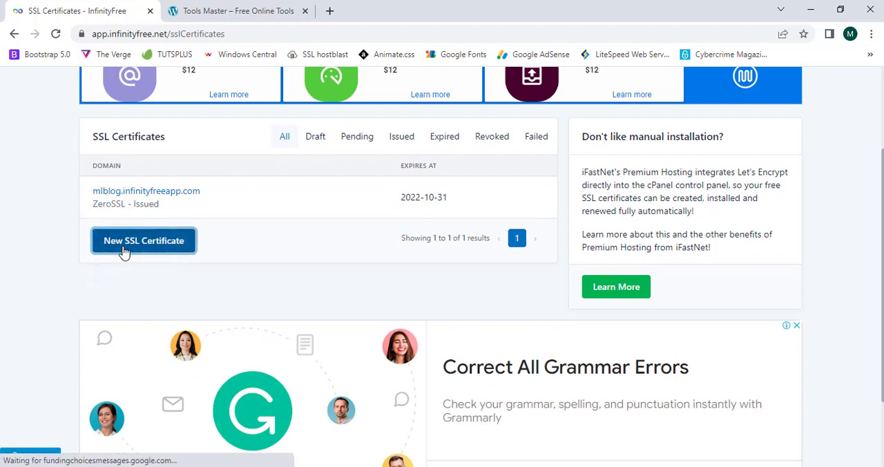
scroll(124, 252, "down", 3)
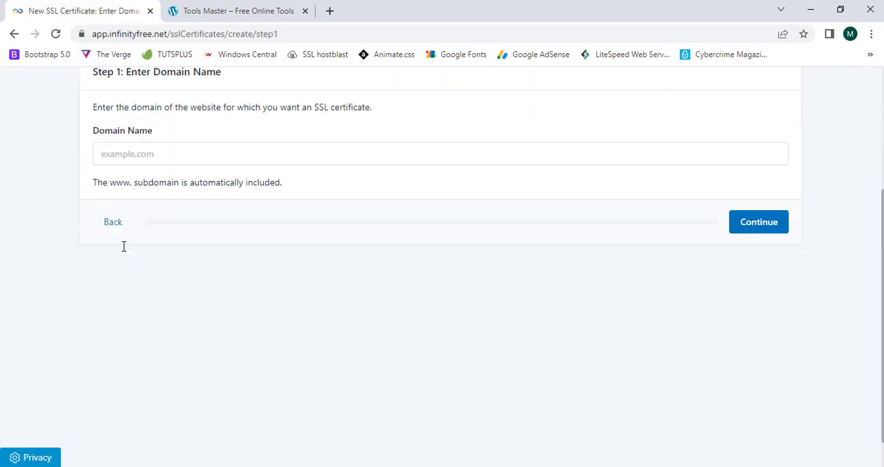
- Copy the Tools Master site's web address and paste it as the domain name for the new certificate
left_click(286, 9)
left_click(245, 33)
triple_click(245, 33)
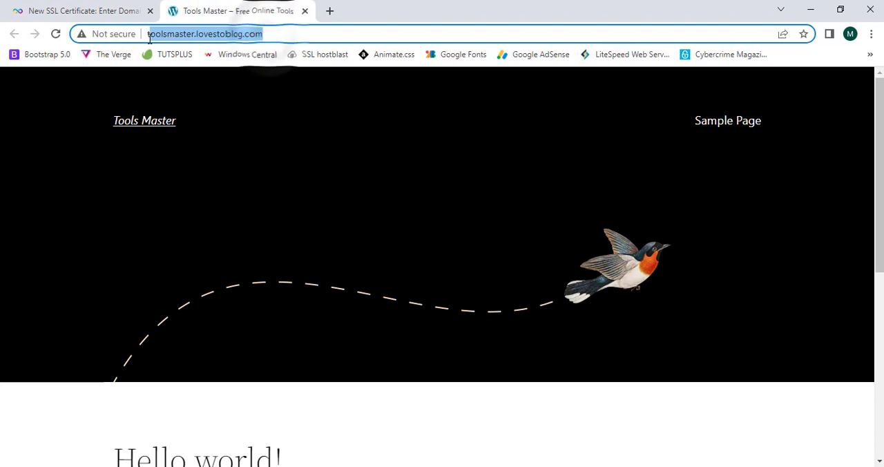
right_click(177, 40)
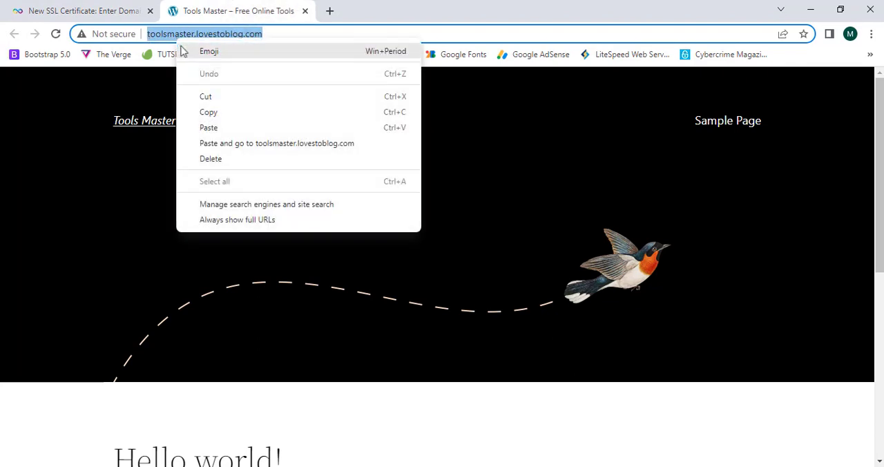
left_click(209, 112)
left_click(42, 12)
left_click(339, 153)
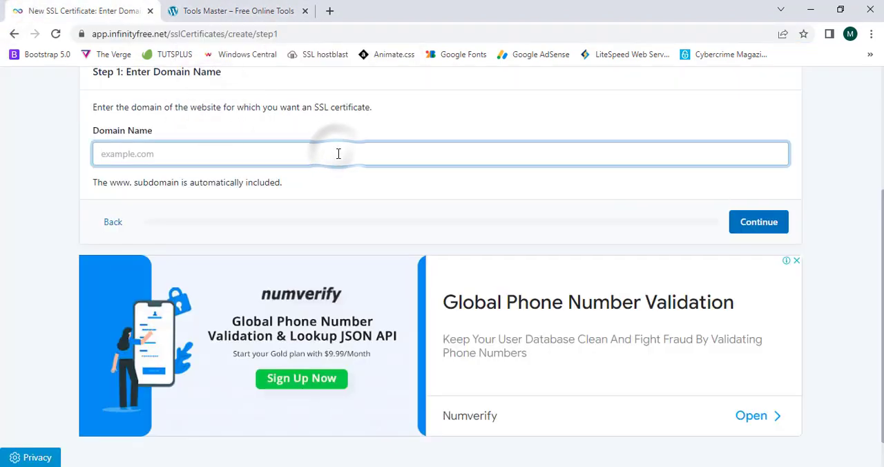
key("ctrl+v")
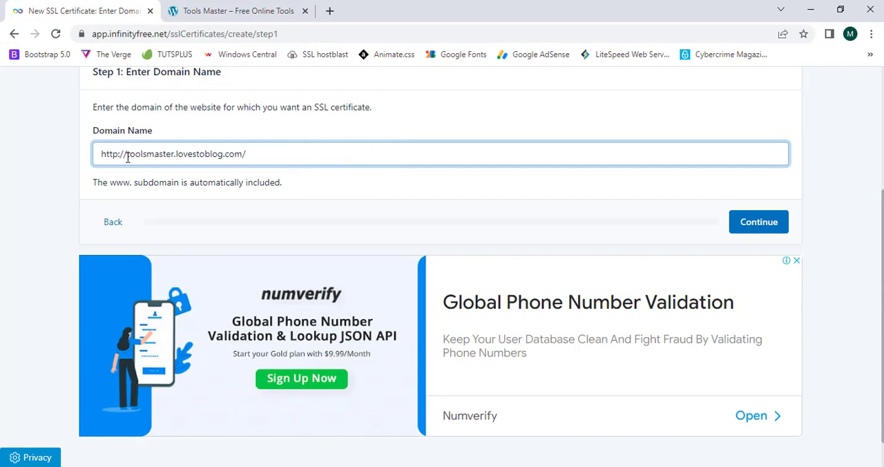
- Trim the protocol prefix and trailing slash to leave toolsmaster.lovestoblog.com, and continue to the SSL provider choice
left_click_drag(126, 154, 46, 154)
key("BackSpace")
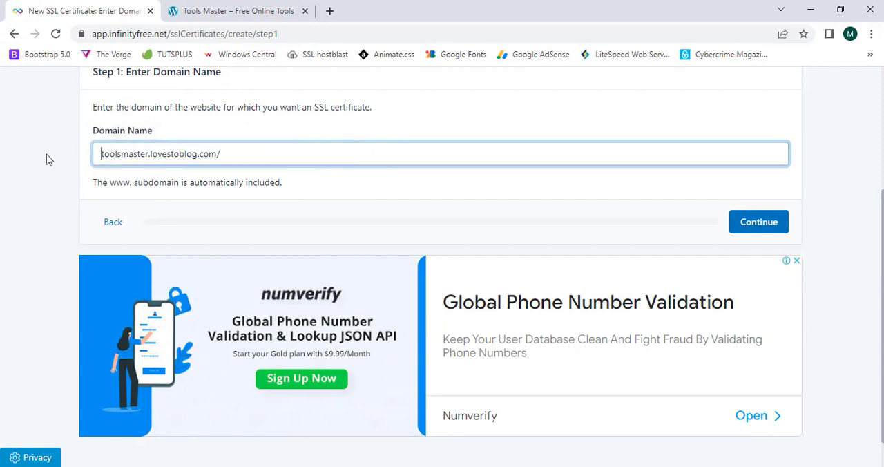
left_click(241, 147)
key("BackSpace")
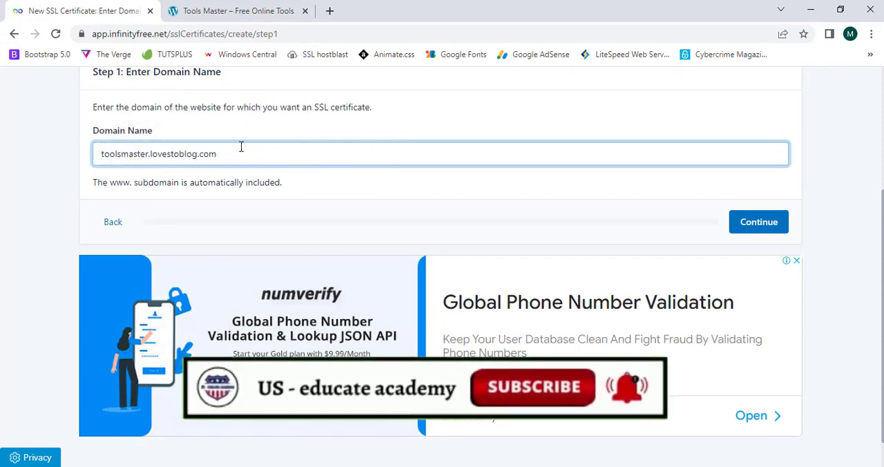
left_click(55, 192)
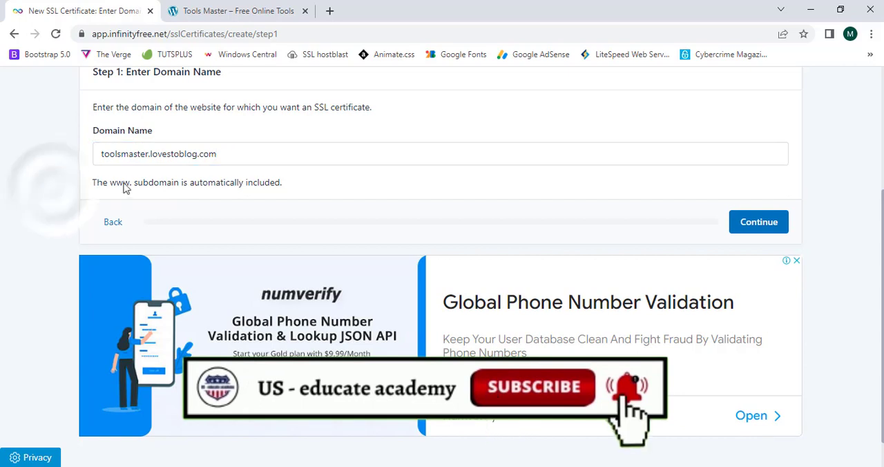
left_click(267, 182)
scroll(315, 194, "up", 1)
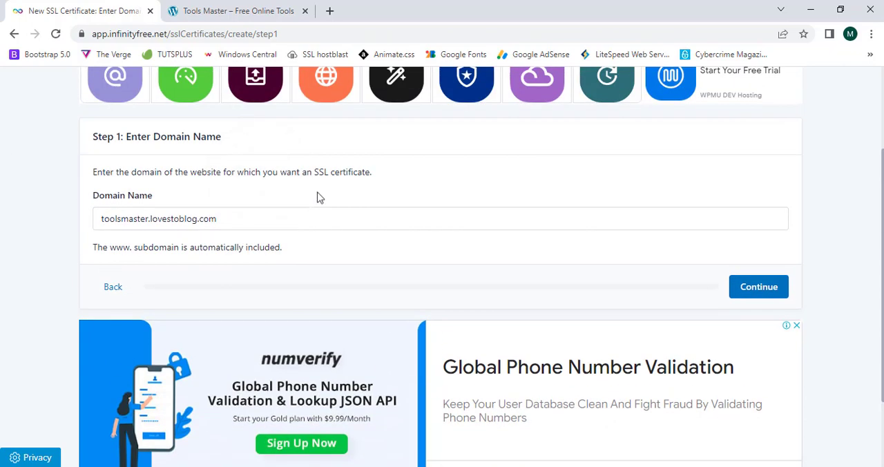
left_click(760, 293)
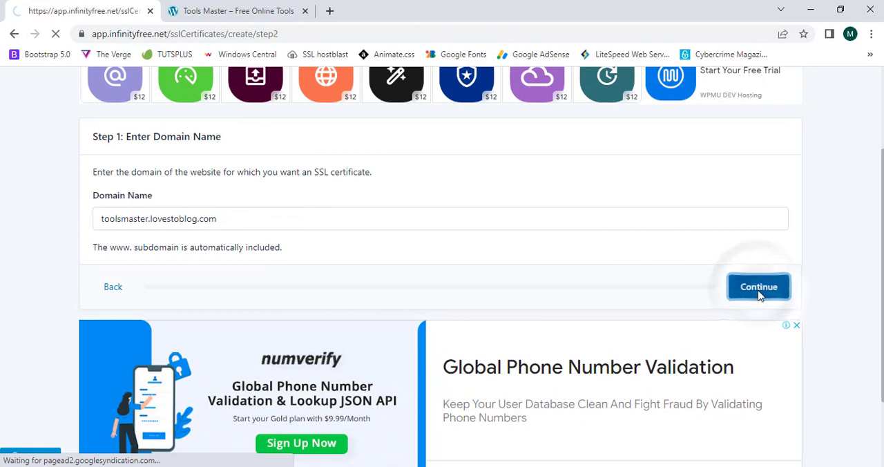
- Compare the SSL provider options, examining the validity and renewal terms of ZeroSSL and the features of Self Signed
scroll(760, 296, "down", 3)
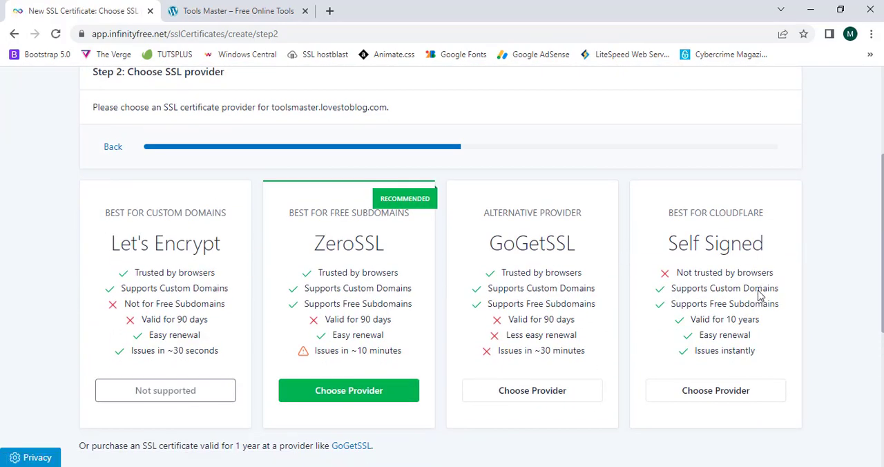
scroll(708, 283, "up", 2)
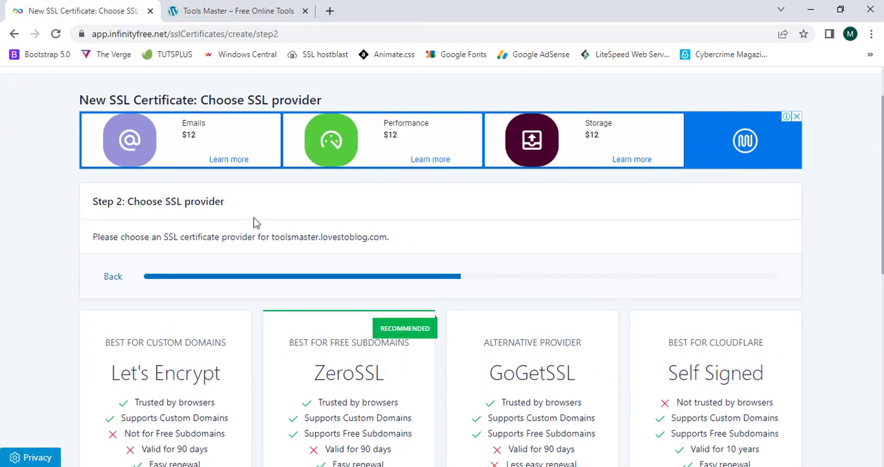
left_click_drag(143, 201, 214, 201)
left_click(211, 199)
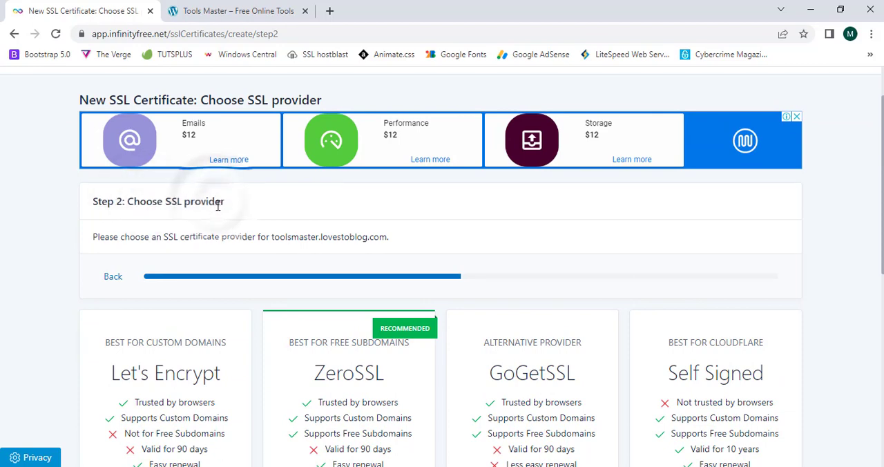
scroll(241, 298, "down", 2)
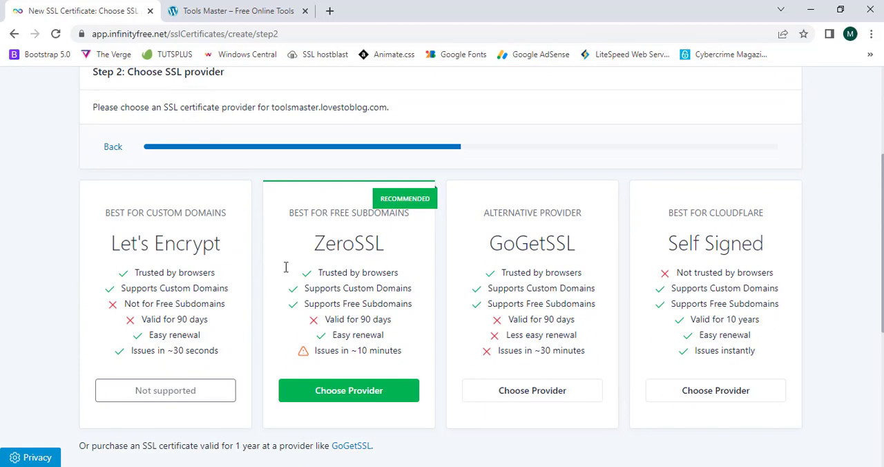
double_click(317, 246)
left_click(385, 245)
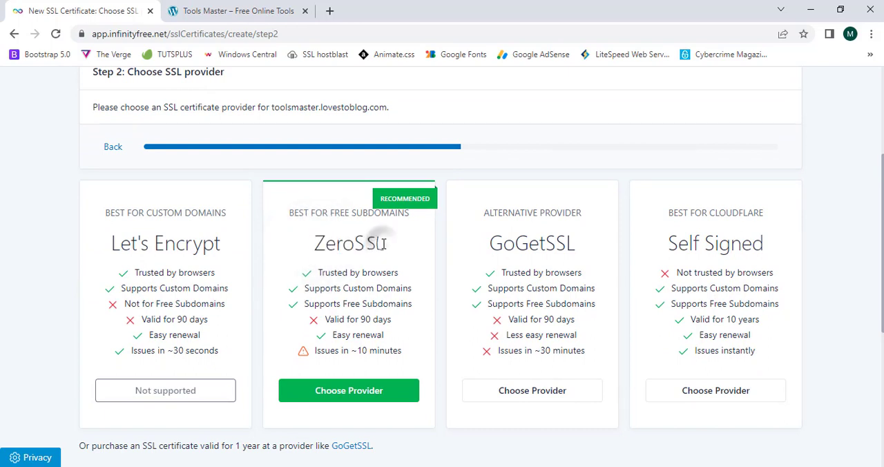
double_click(319, 241)
left_click(373, 243)
left_click_drag(337, 319, 374, 338)
left_click(374, 321)
left_click(369, 340)
left_click(366, 336)
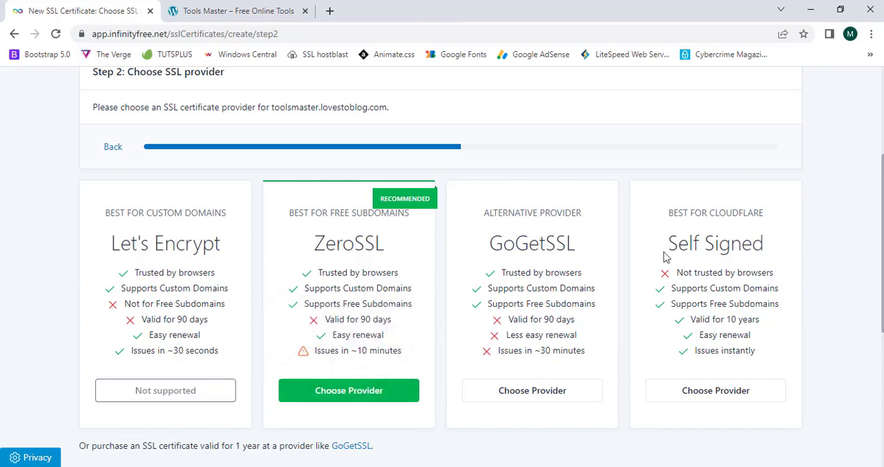
left_click_drag(666, 244, 758, 252)
left_click(756, 251)
left_click_drag(692, 245, 745, 304)
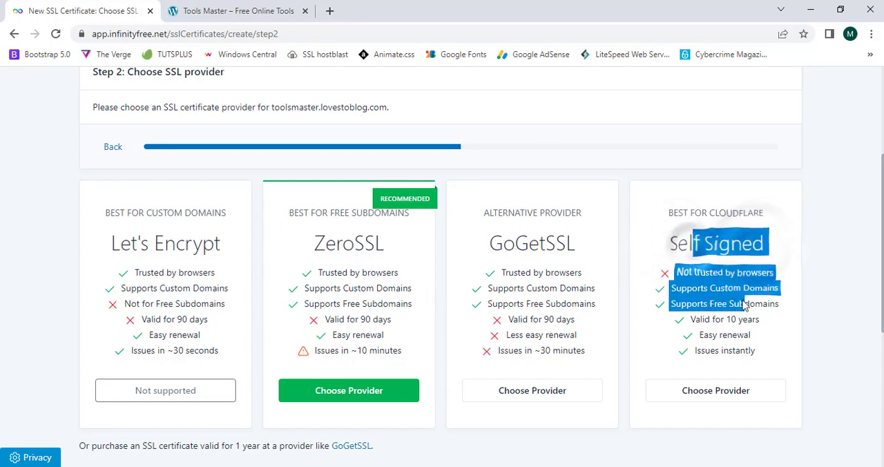
left_click(743, 301)
left_click_drag(710, 213, 753, 253)
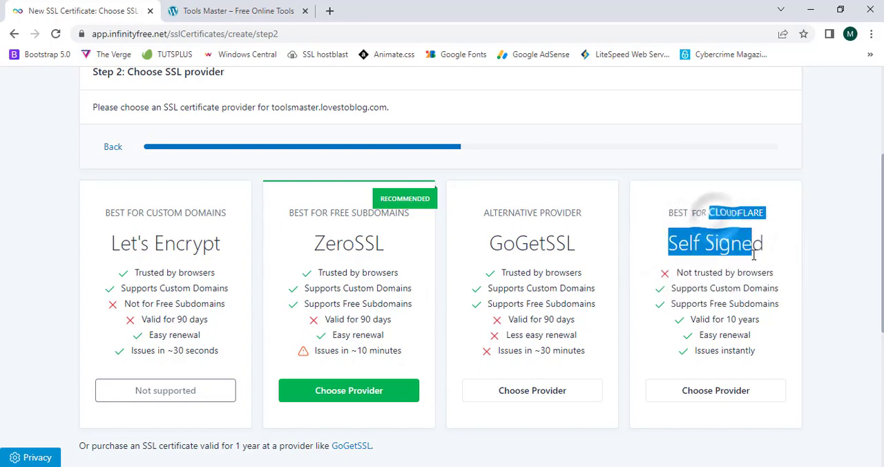
left_click(752, 253)
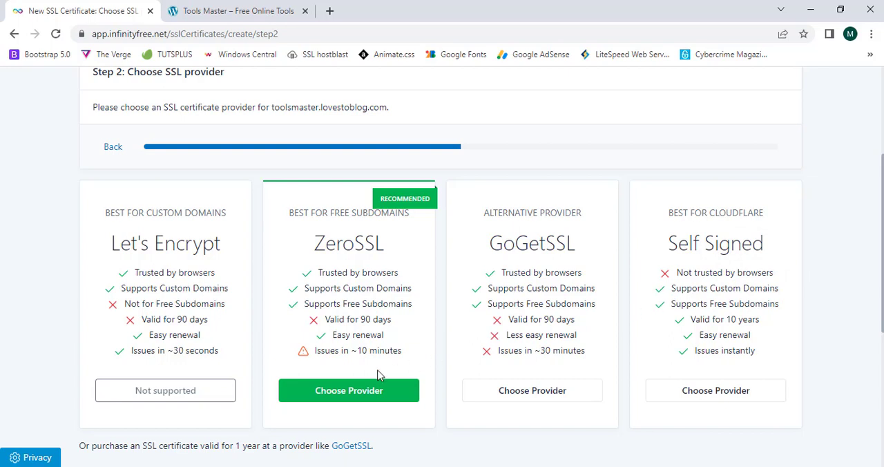
- Choose ZeroSSL as the certificate provider for toolsmaster.lovestoblog.com
left_click(345, 393)
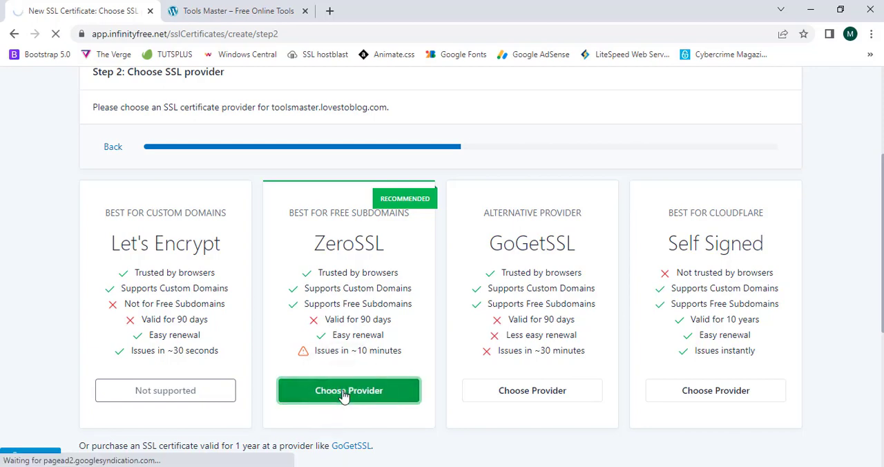
scroll(344, 395, "down", 4)
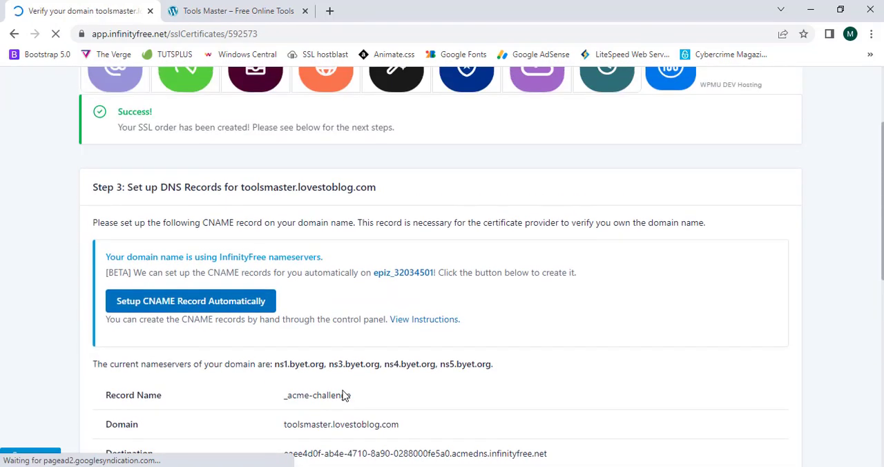
scroll(318, 376, "up", 1)
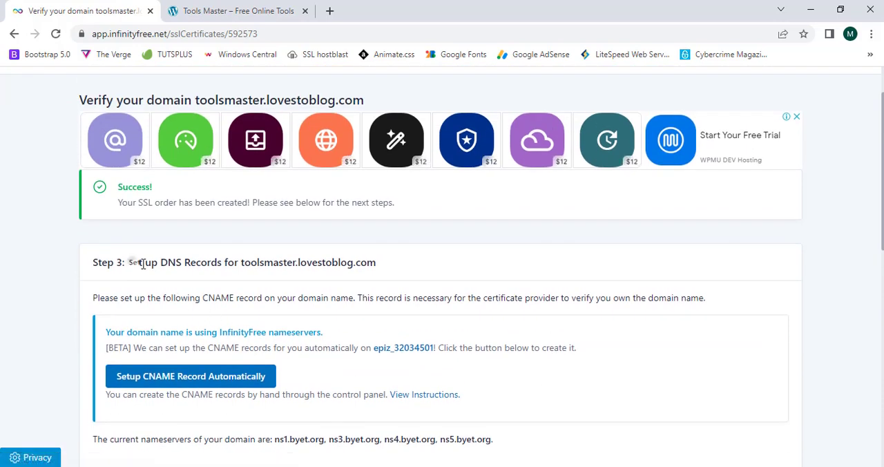
- Examine the Step 3 section on setting up DNS records for toolsmaster.lovestoblog.com
left_click_drag(129, 263, 296, 263)
left_click_drag(167, 271, 342, 264)
left_click(304, 262)
left_click_drag(244, 263, 355, 262)
left_click(311, 262)
left_click(355, 260)
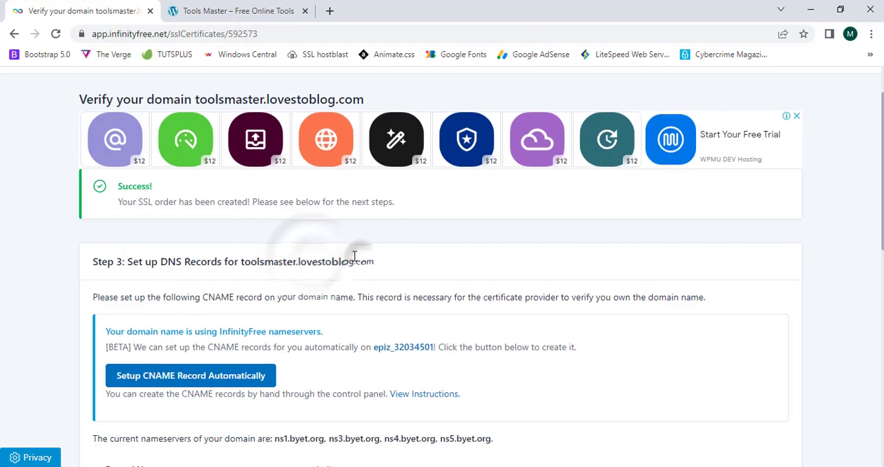
- Examine the CNAME record instructions, the nameservers and the required record details on the domain verification page
scroll(352, 257, "down", 3)
scroll(153, 241, "up", 2)
left_click_drag(101, 234, 229, 234)
left_click_drag(164, 234, 705, 233)
left_click(275, 229)
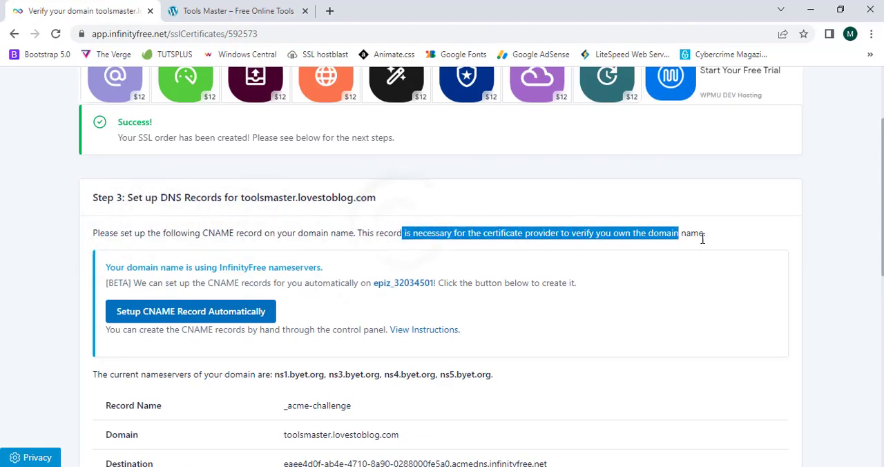
left_click(727, 238)
scroll(727, 239, "down", 2)
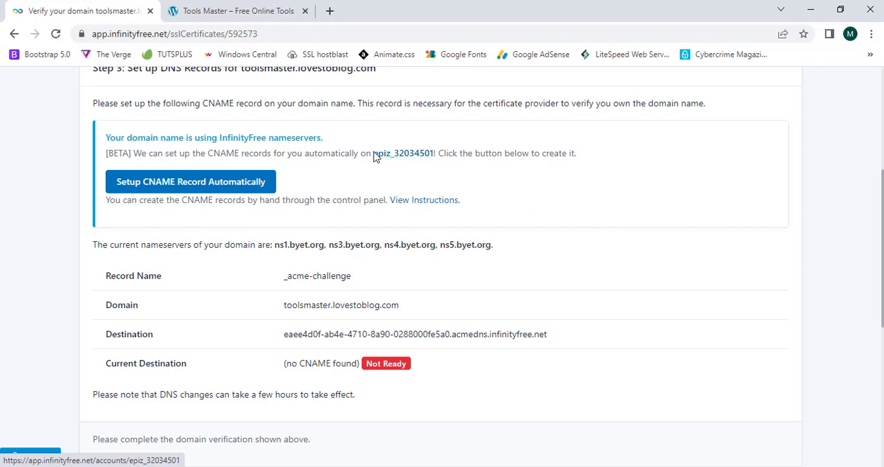
left_click_drag(119, 247, 274, 243)
left_click(252, 247)
left_click(309, 244)
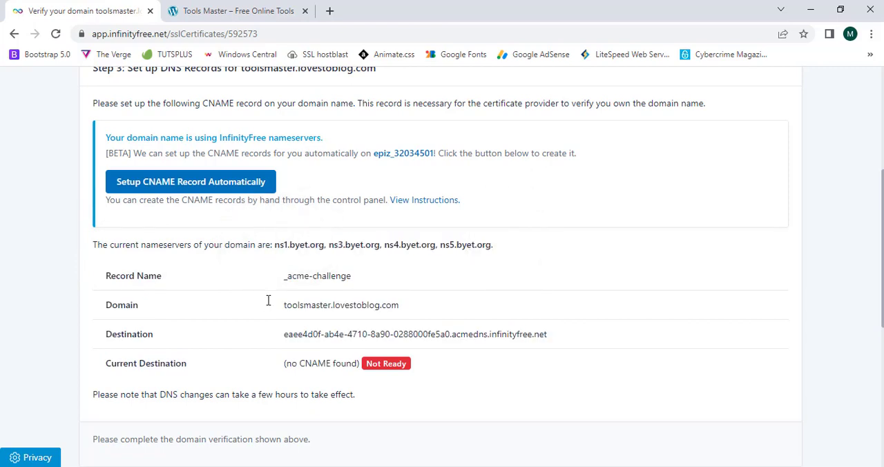
- Open the hosting accounts in a separate tab and go to the control panel of the toolsmaster.lovestoblog.com account
left_click(265, 10)
left_click(118, 8)
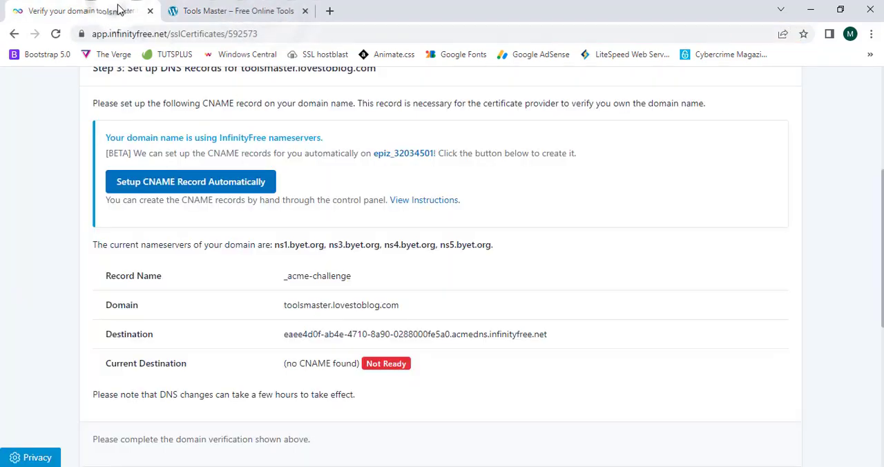
scroll(164, 56, "up", 4)
middle_click(238, 125)
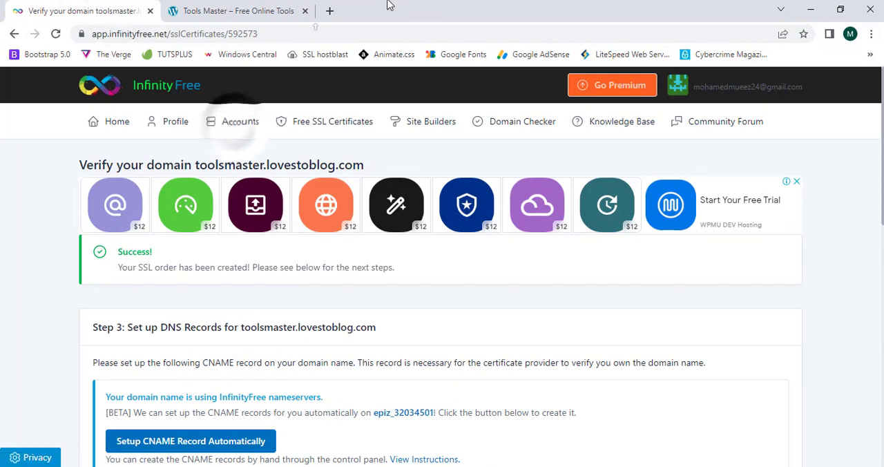
left_click(383, 10)
left_click_drag(383, 11, 297, 10)
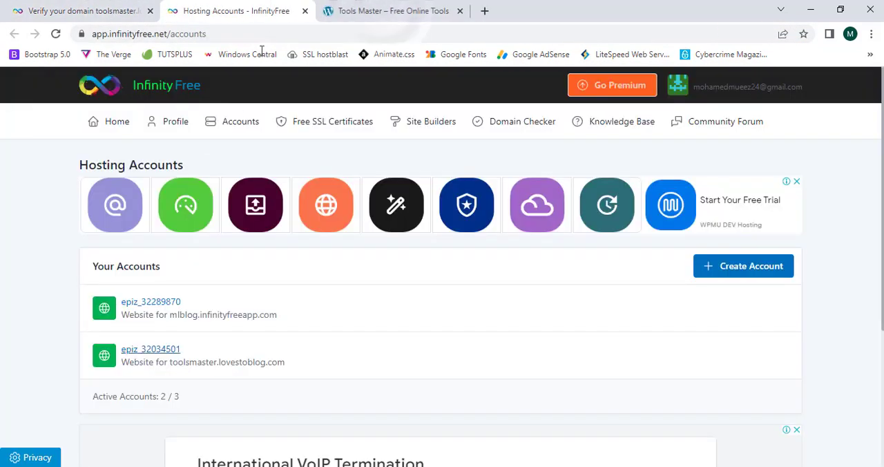
left_click(155, 356)
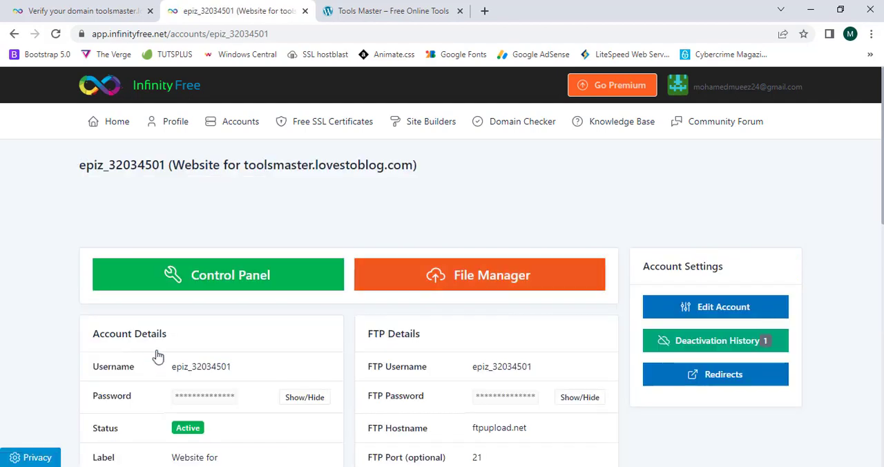
left_click(199, 276)
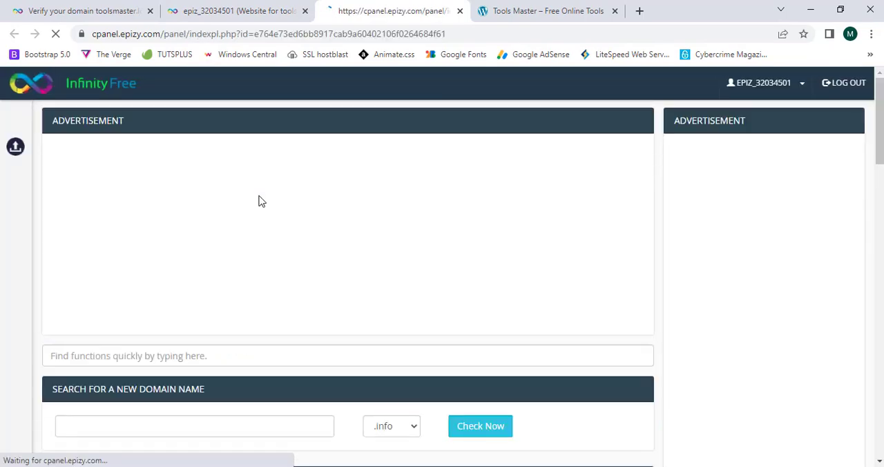
- Open the CNAME Records settings in the control panel's Advanced section
scroll(259, 200, "down", 6)
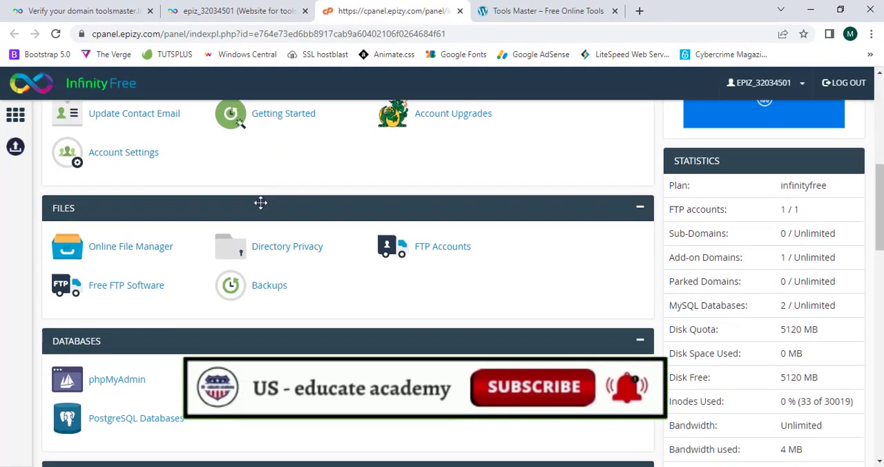
scroll(262, 214, "down", 3)
scroll(262, 214, "up", 1)
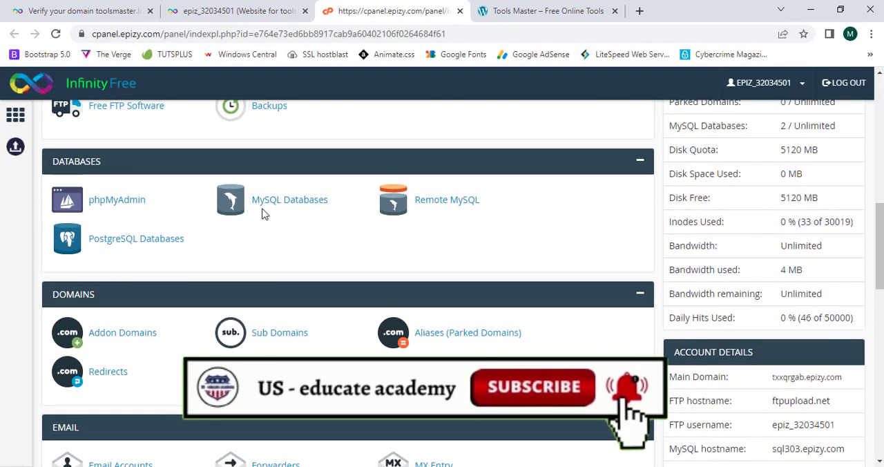
scroll(262, 214, "down", 10)
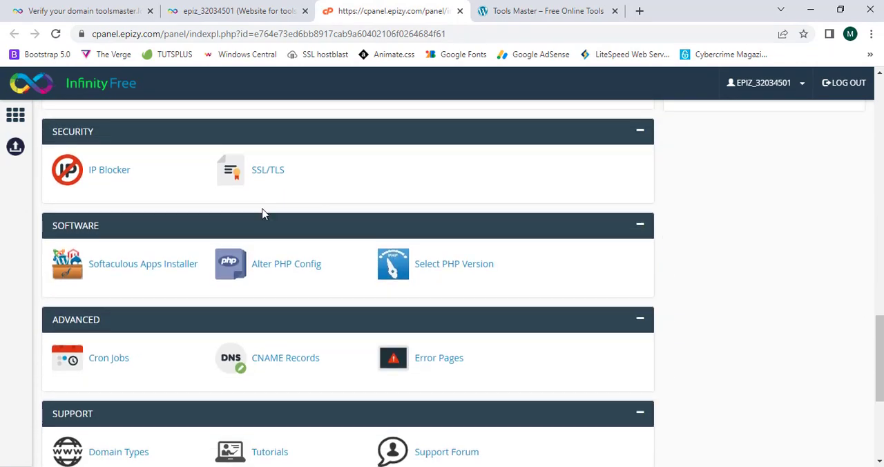
scroll(262, 214, "up", 1)
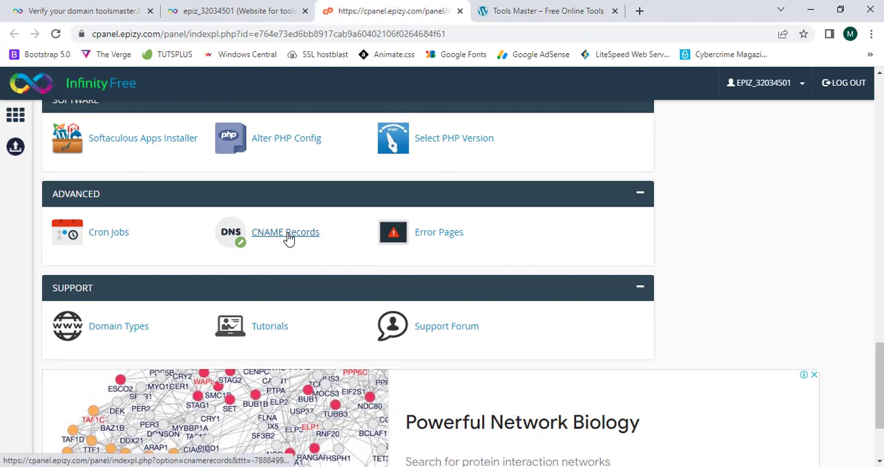
left_click(288, 238)
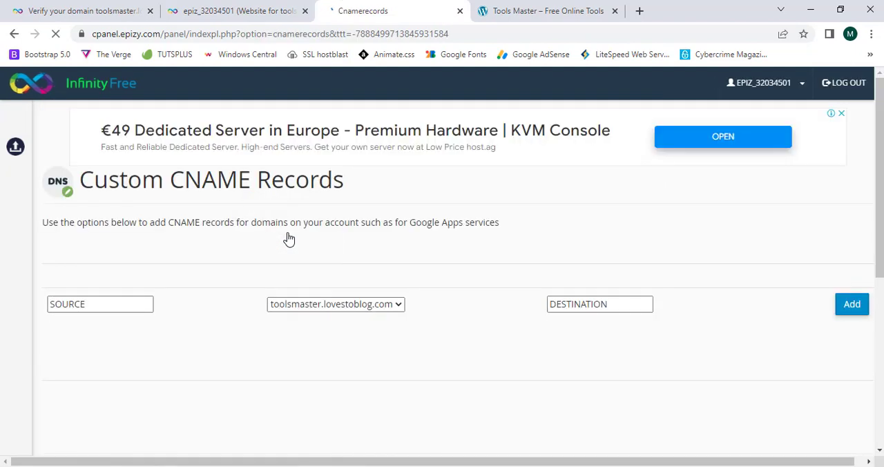
scroll(289, 238, "down", 1)
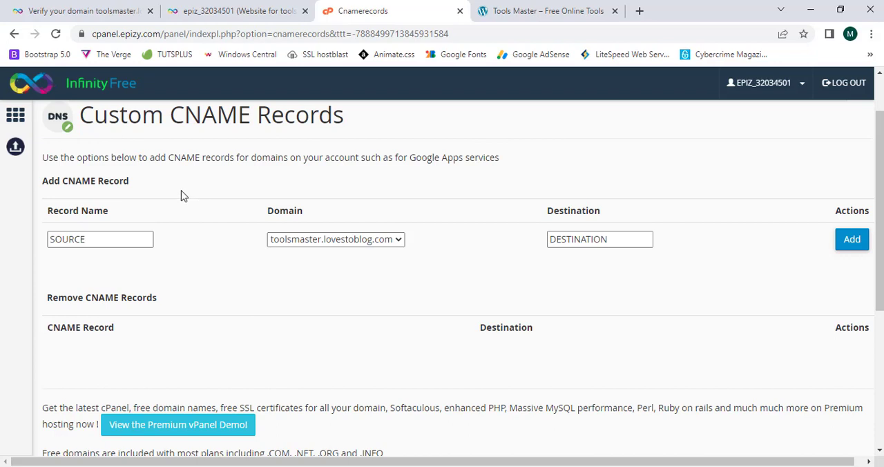
left_click_drag(84, 115, 202, 115)
left_click(224, 111)
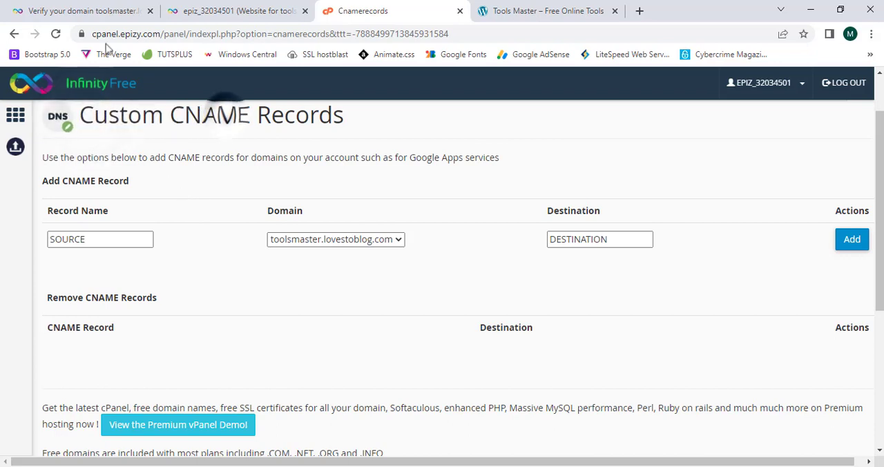
- Try to add a CNAME record without filling in its record name and destination, and return to the form
left_click(34, 3)
scroll(34, 3, "down", 5)
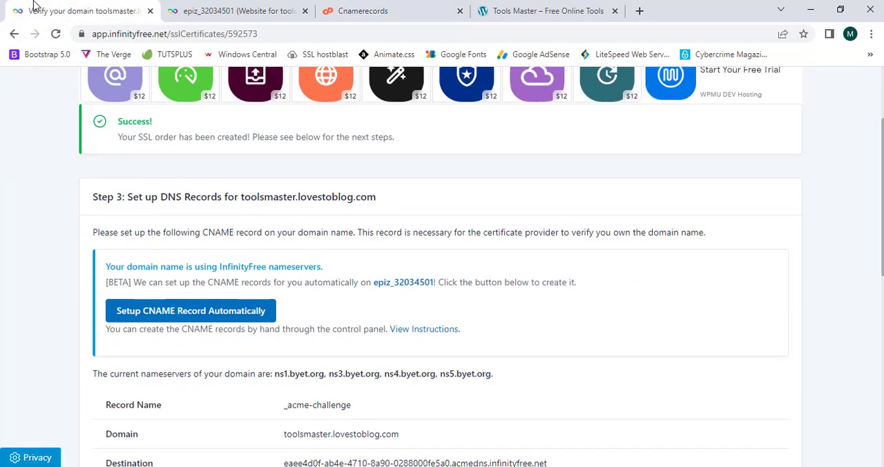
left_click(221, 8)
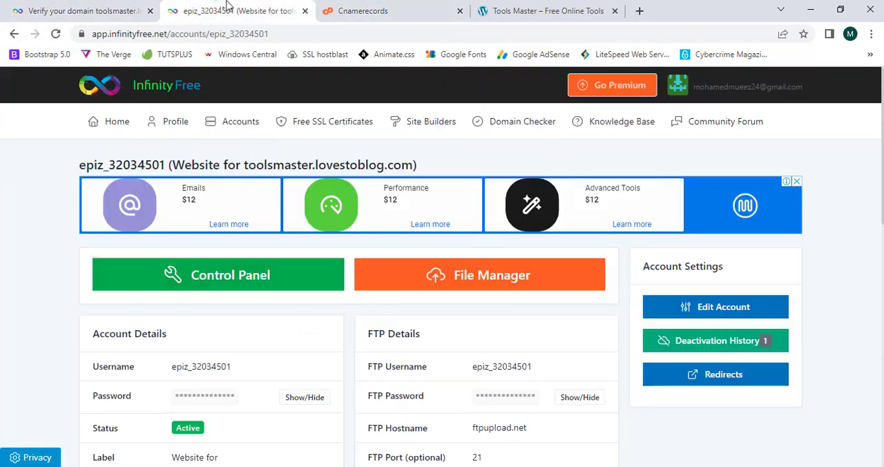
left_click(375, 9)
left_click(852, 240)
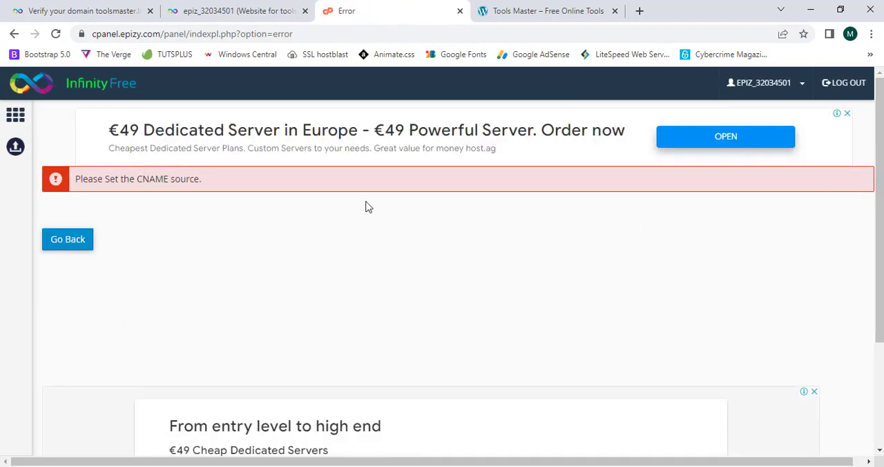
left_click_drag(94, 179, 197, 179)
left_click(205, 182)
left_click(68, 240)
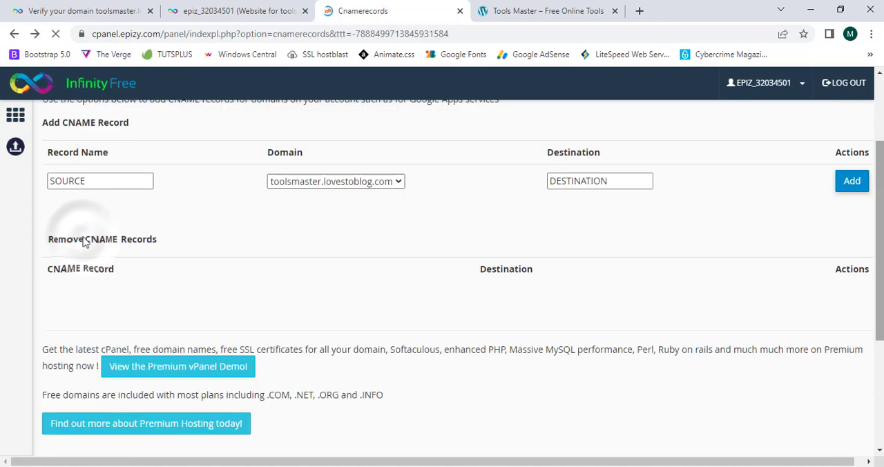
- Copy the record name _acme-challenge from the domain verification page into the new CNAME record's name
left_click(96, 239)
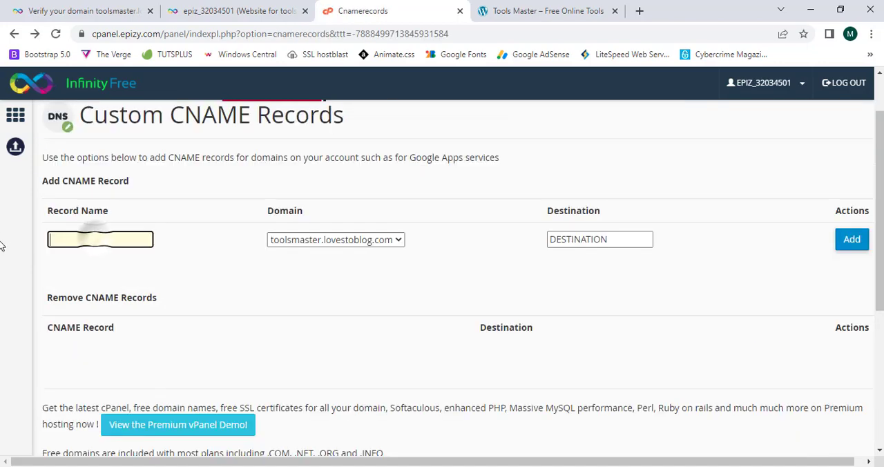
left_click(102, 8)
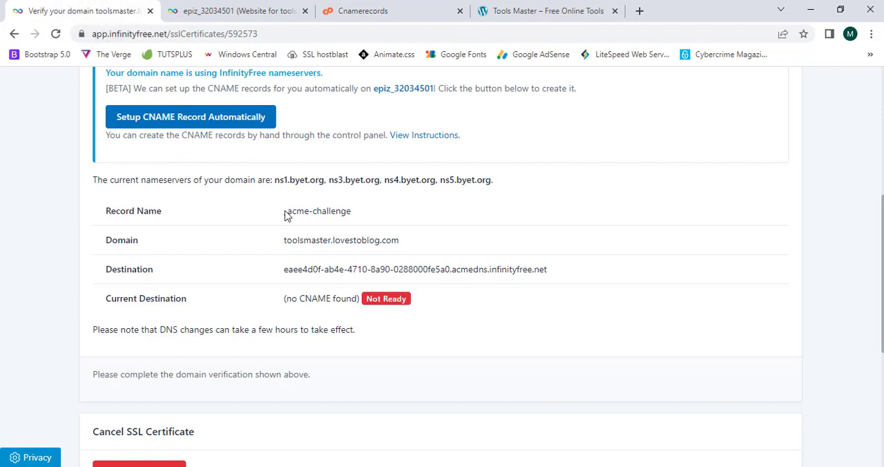
left_click_drag(285, 210, 352, 212)
right_click(344, 212)
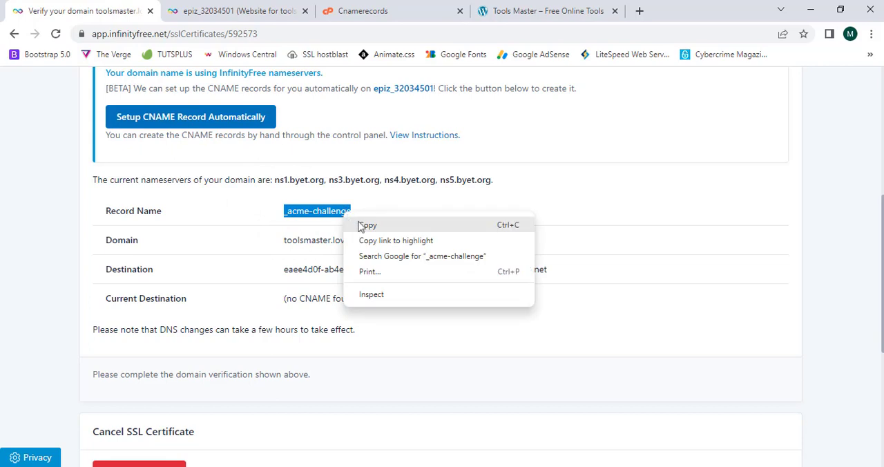
left_click(367, 227)
left_click(428, 10)
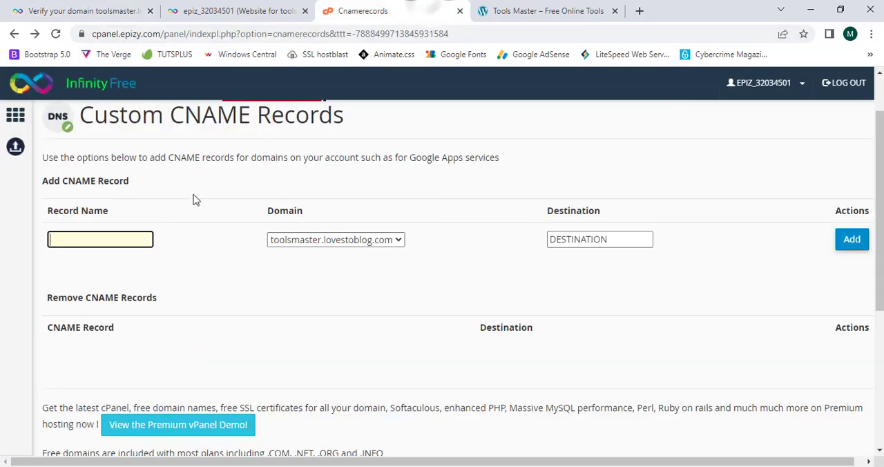
right_click(117, 239)
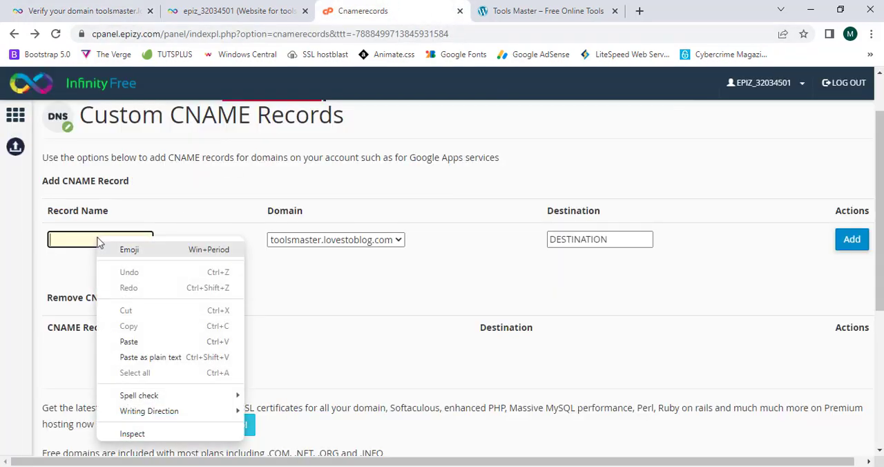
left_click(144, 341)
left_click(194, 277)
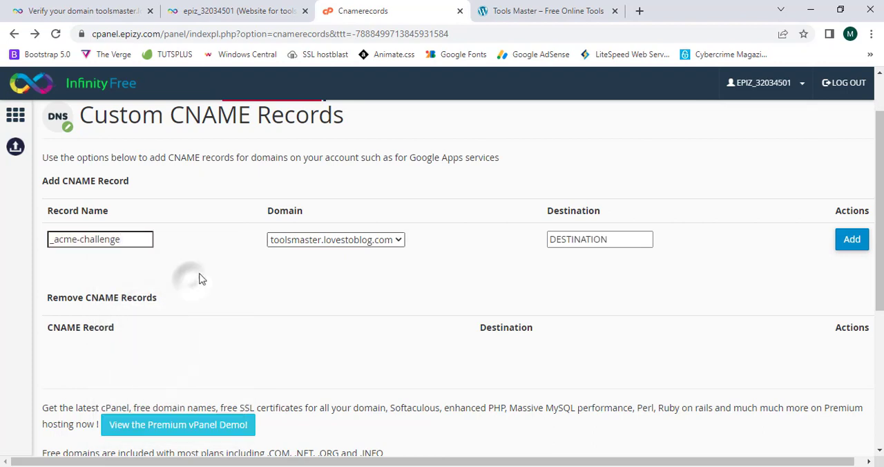
- Select toolsmaster.lovestoblog.com as the domain of the new CNAME record
left_click_drag(266, 209, 312, 210)
left_click(314, 212)
left_click(315, 239)
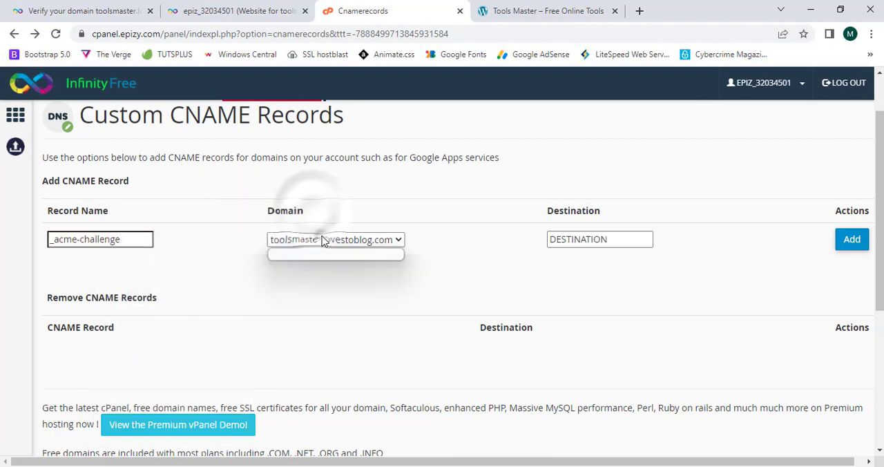
left_click(316, 254)
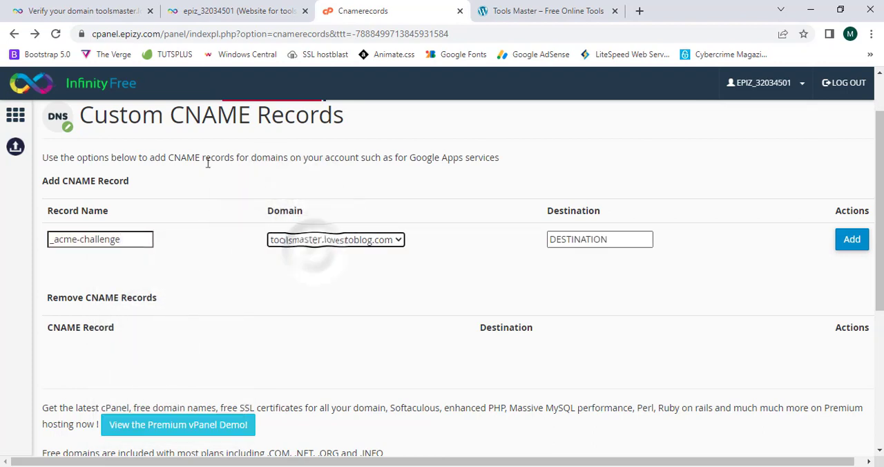
- Copy the full acmedns.infinityfree.net destination from the domain verification page into the new CNAME record's destination
left_click(15, 6)
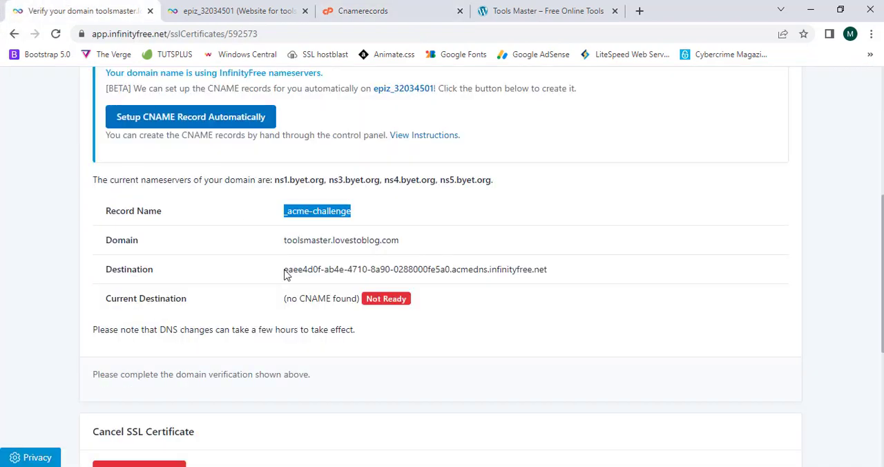
left_click_drag(286, 274, 543, 281)
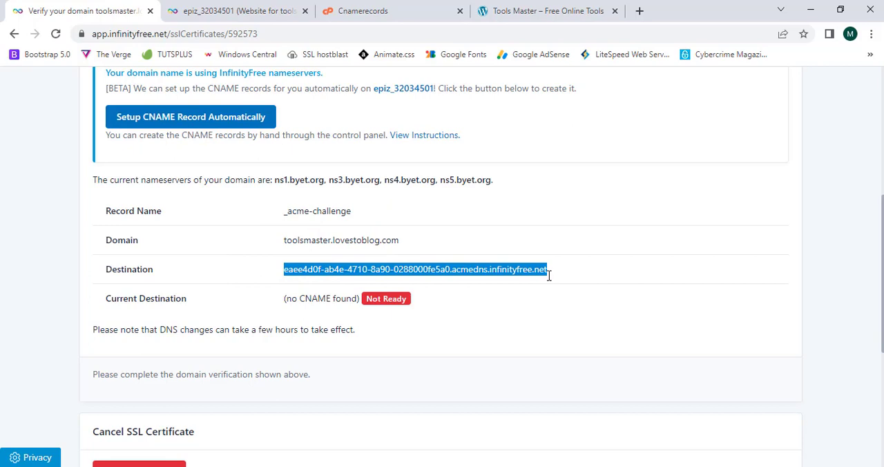
right_click(335, 268)
left_click(351, 280)
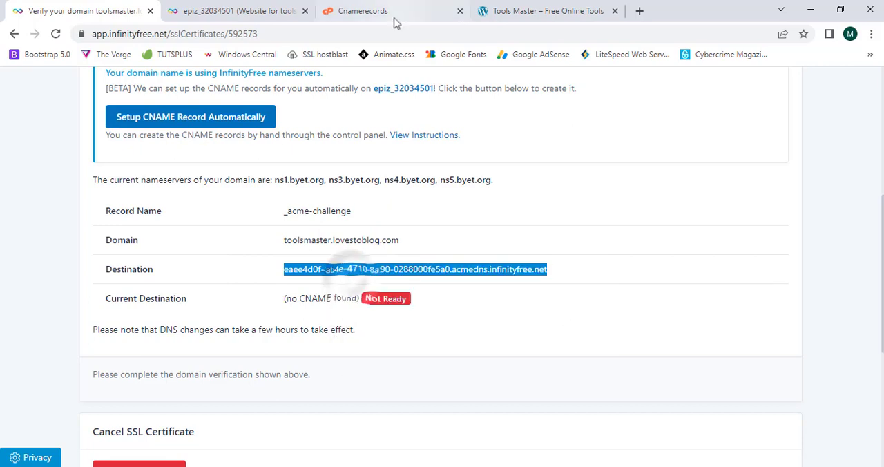
left_click(392, 14)
left_click(595, 238)
right_click(587, 238)
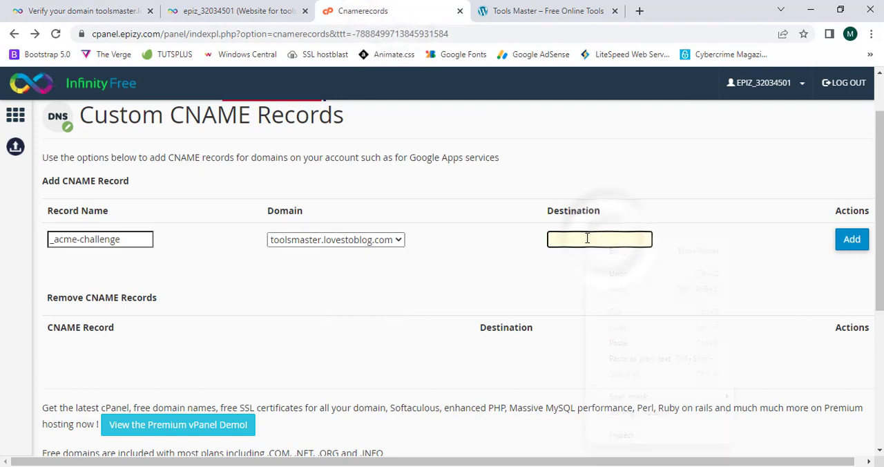
left_click(618, 343)
left_click(418, 273)
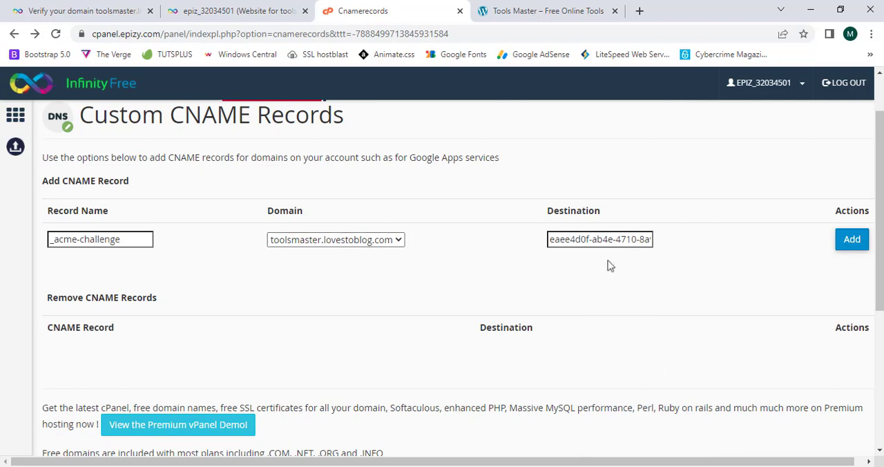
- Add the _acme-challenge CNAME record and check its entry in the list of existing records
left_click(853, 252)
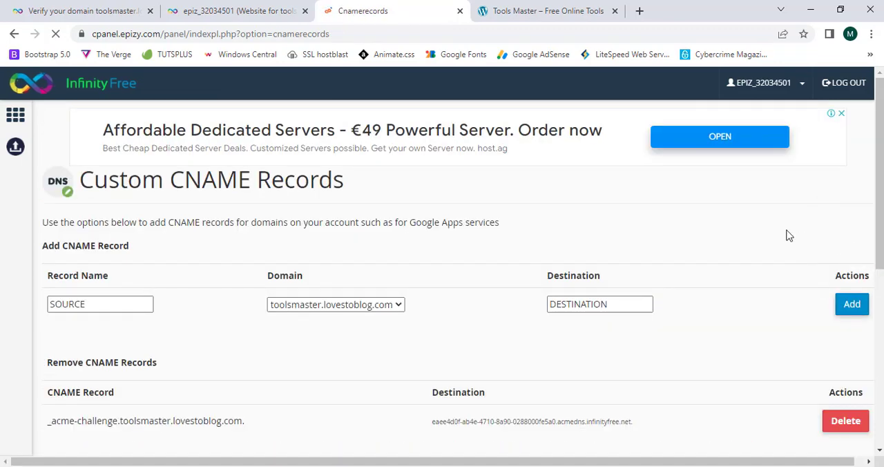
scroll(789, 235, "down", 2)
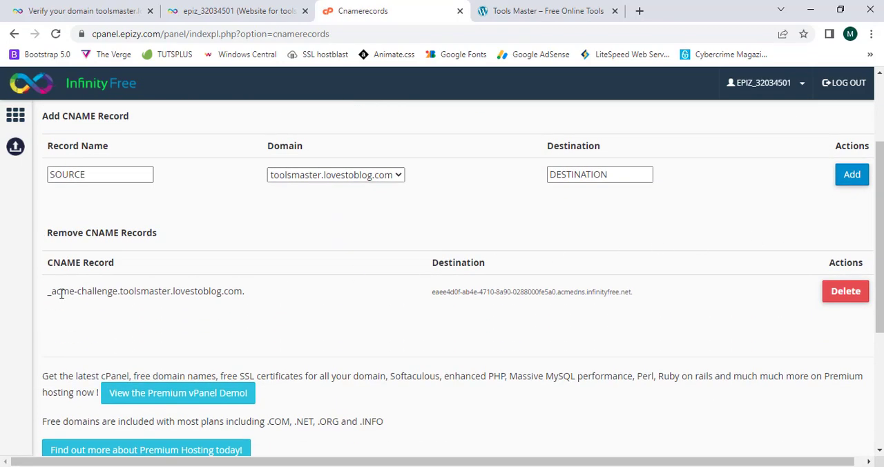
left_click_drag(61, 294, 594, 290)
left_click(592, 289)
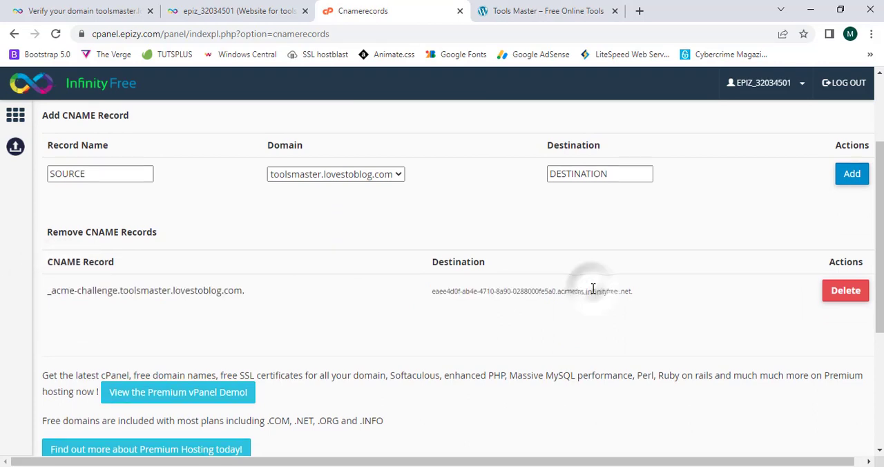
- Return to the domain verification page and review the CNAME record's current destination status
left_click(38, 12)
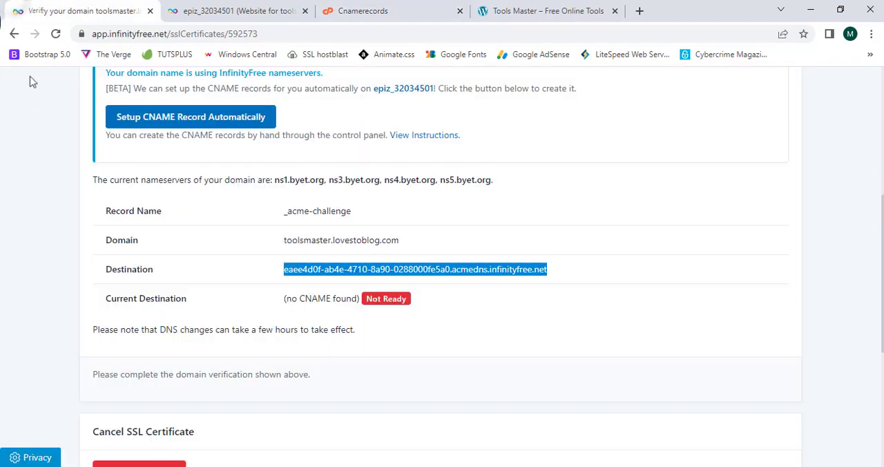
left_click(59, 212)
scroll(59, 213, "down", 1)
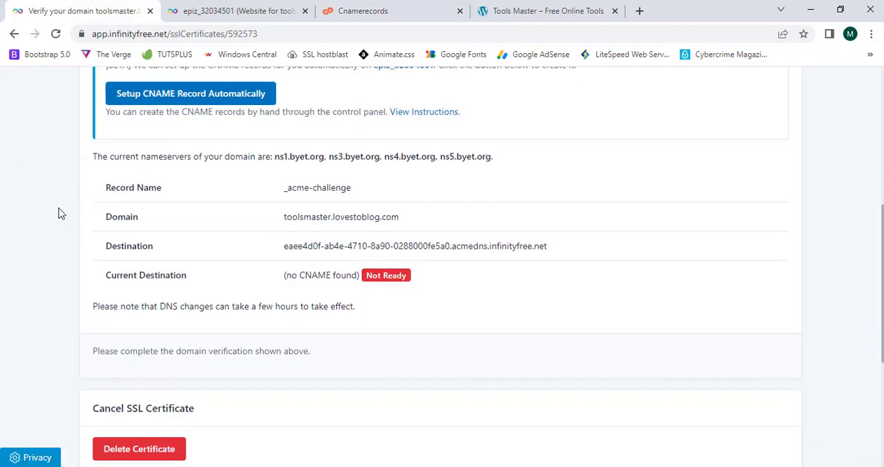
scroll(154, 253, "up", 5)
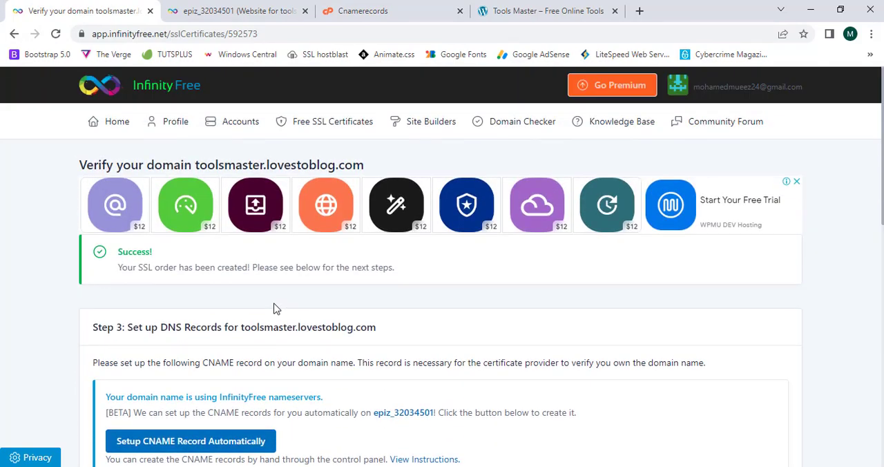
scroll(274, 308, "down", 2)
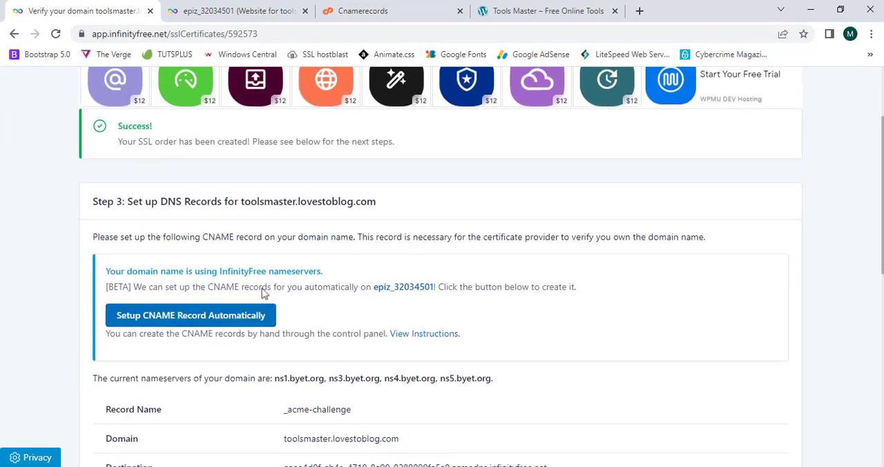
scroll(274, 309, "up", 2)
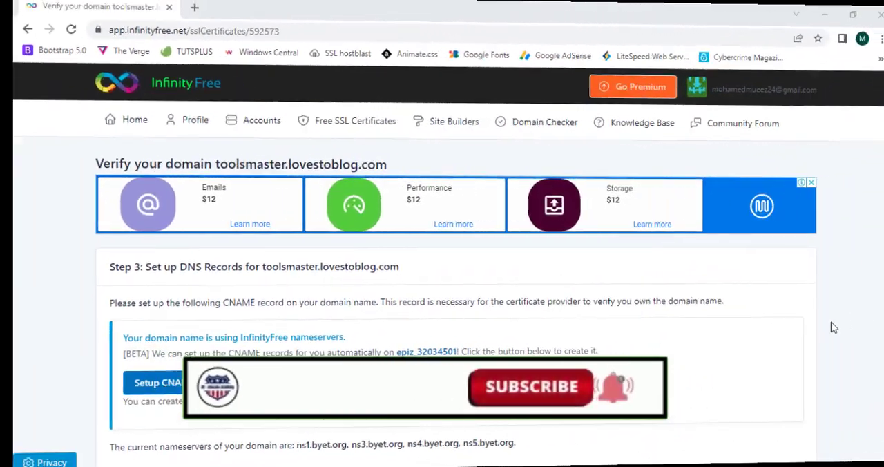